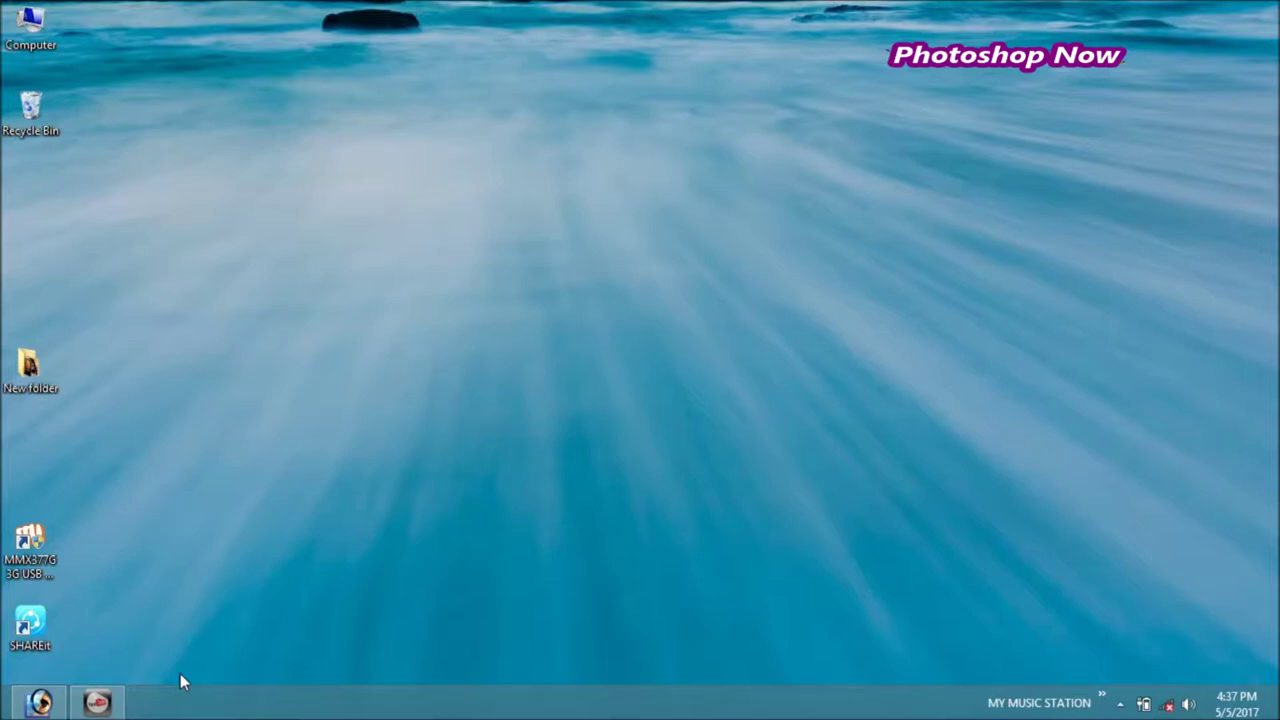
Restore the minimised Adobe Photoshop window from the taskbar
left_click(44, 702)
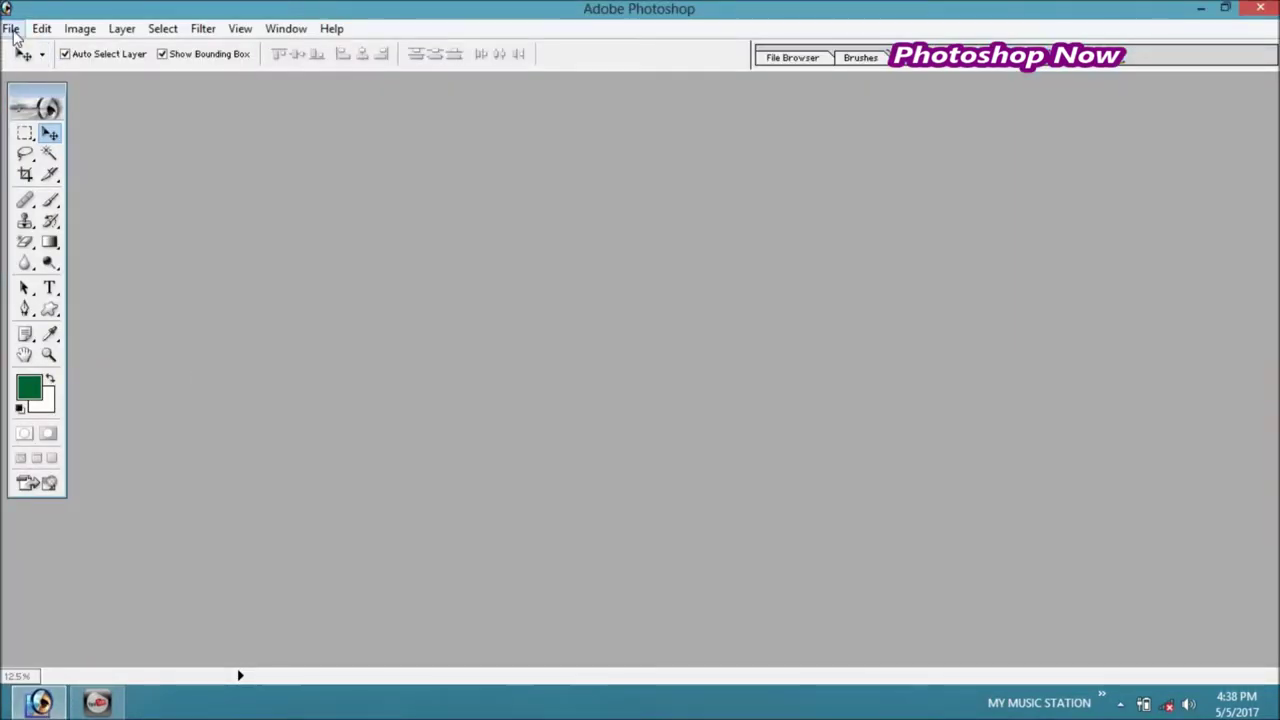
Open the JPG portrait of the woman in the green top from New folder
left_click(11, 28)
left_click(44, 71)
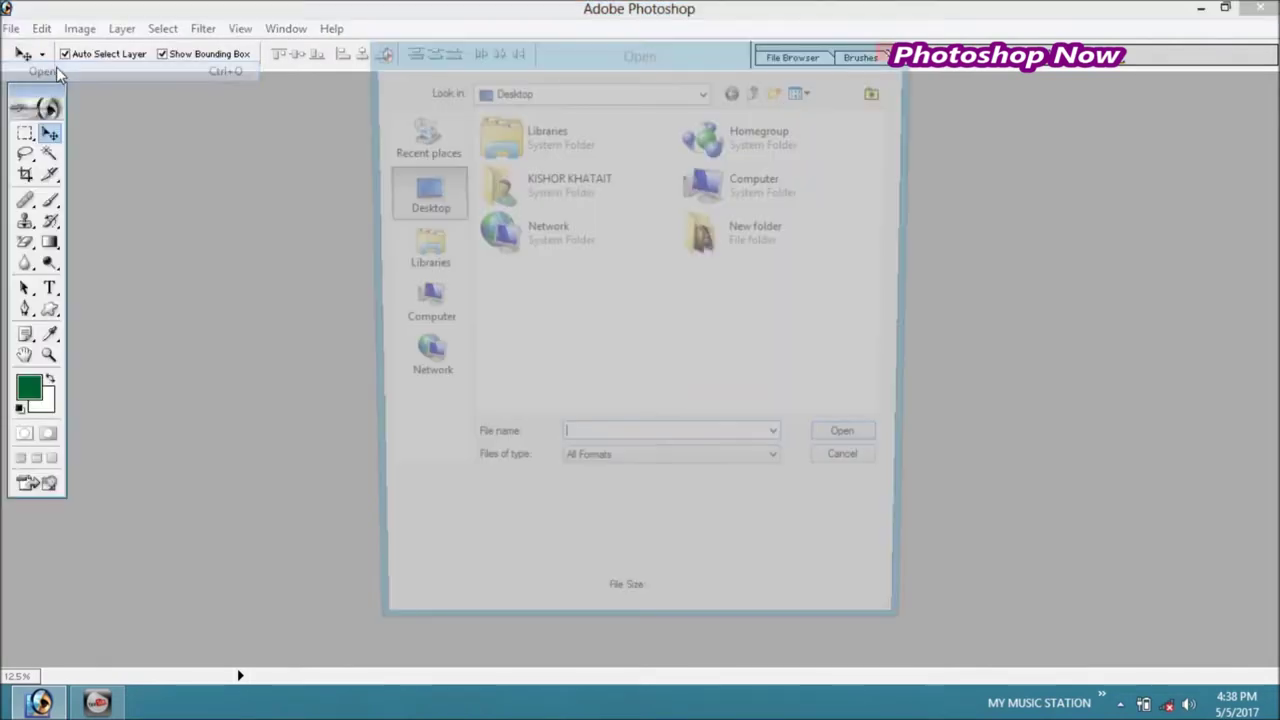
double_click(735, 243)
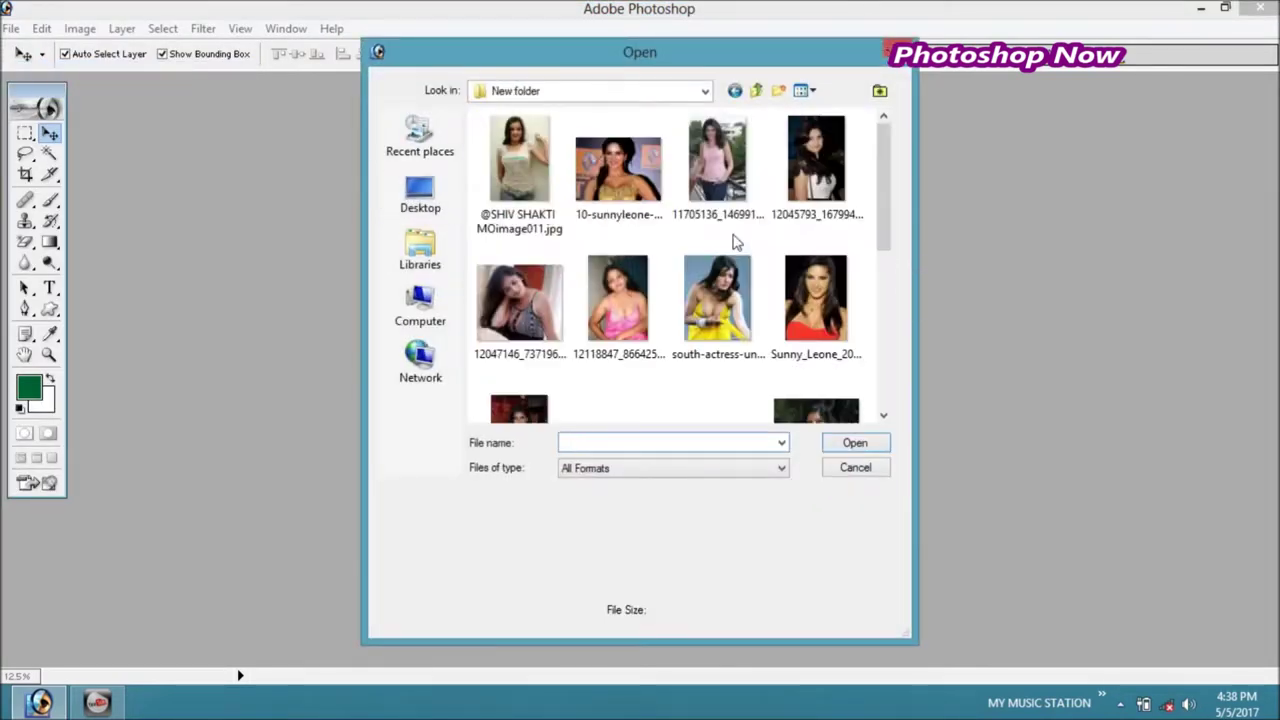
left_click(884, 418)
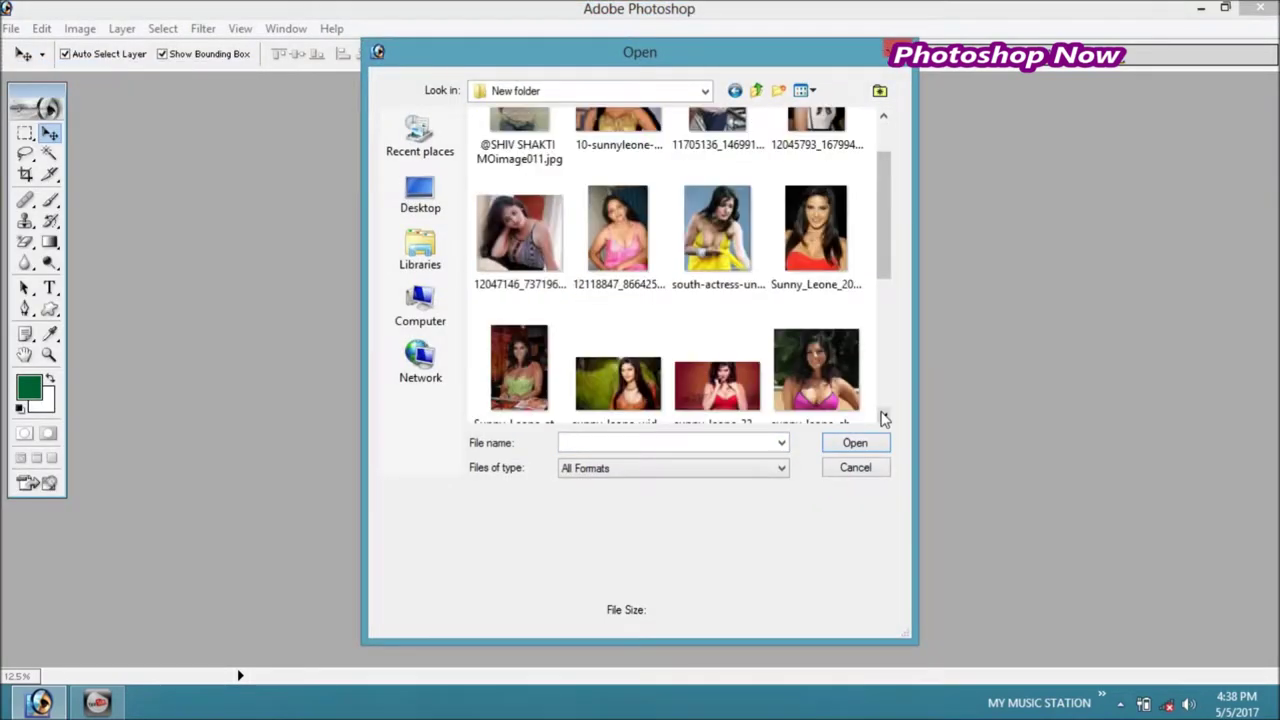
left_click(884, 418)
double_click(535, 312)
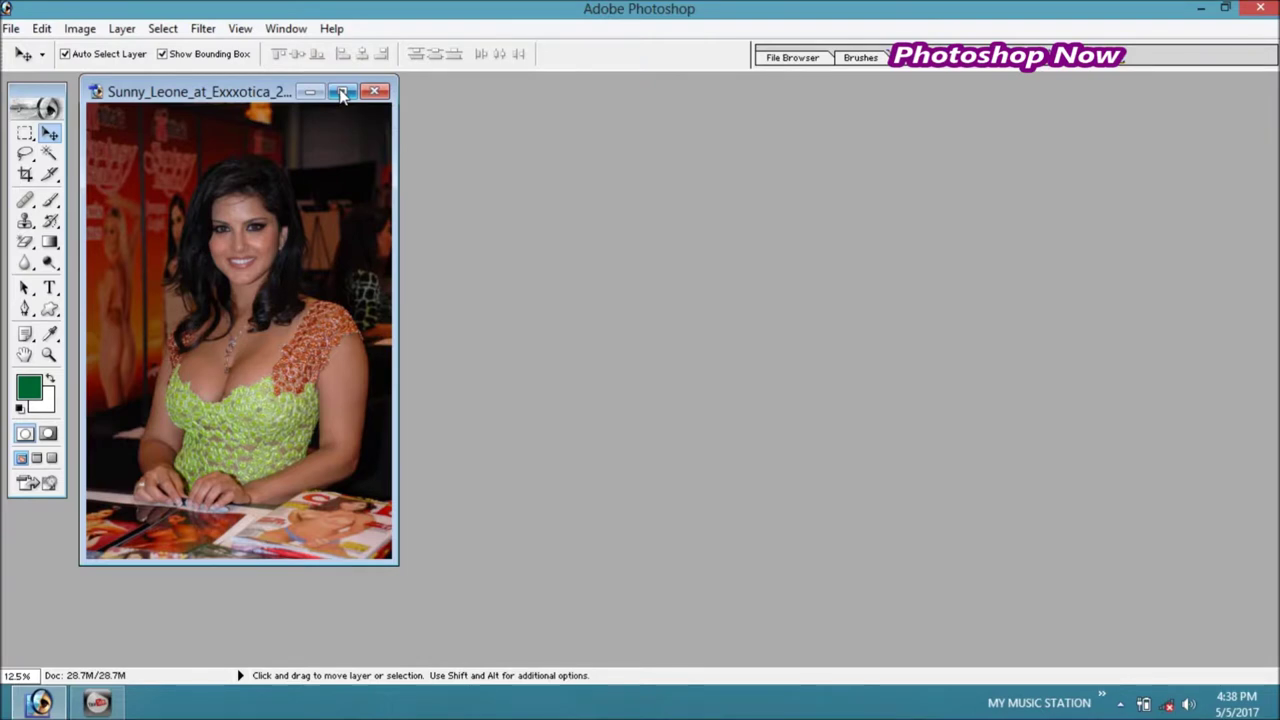
Launch the Liquify filter on the portrait and pan the preview down to the green top
left_click(203, 30)
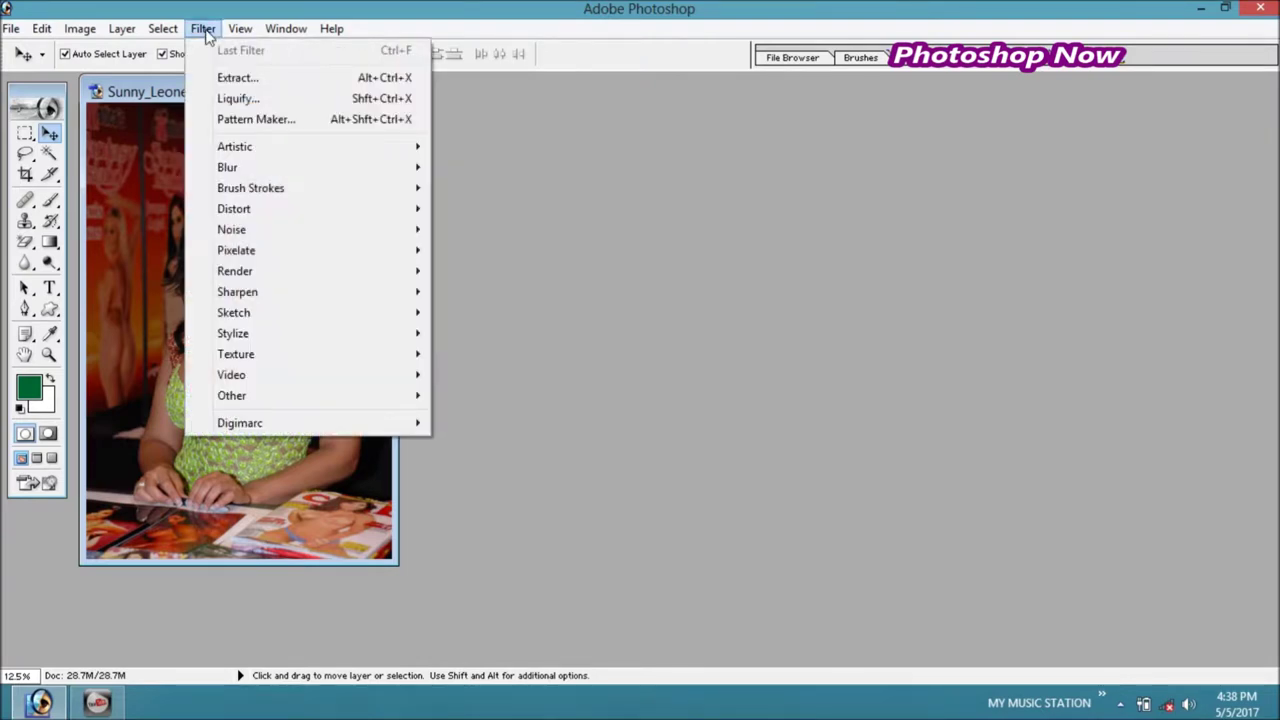
left_click(250, 100)
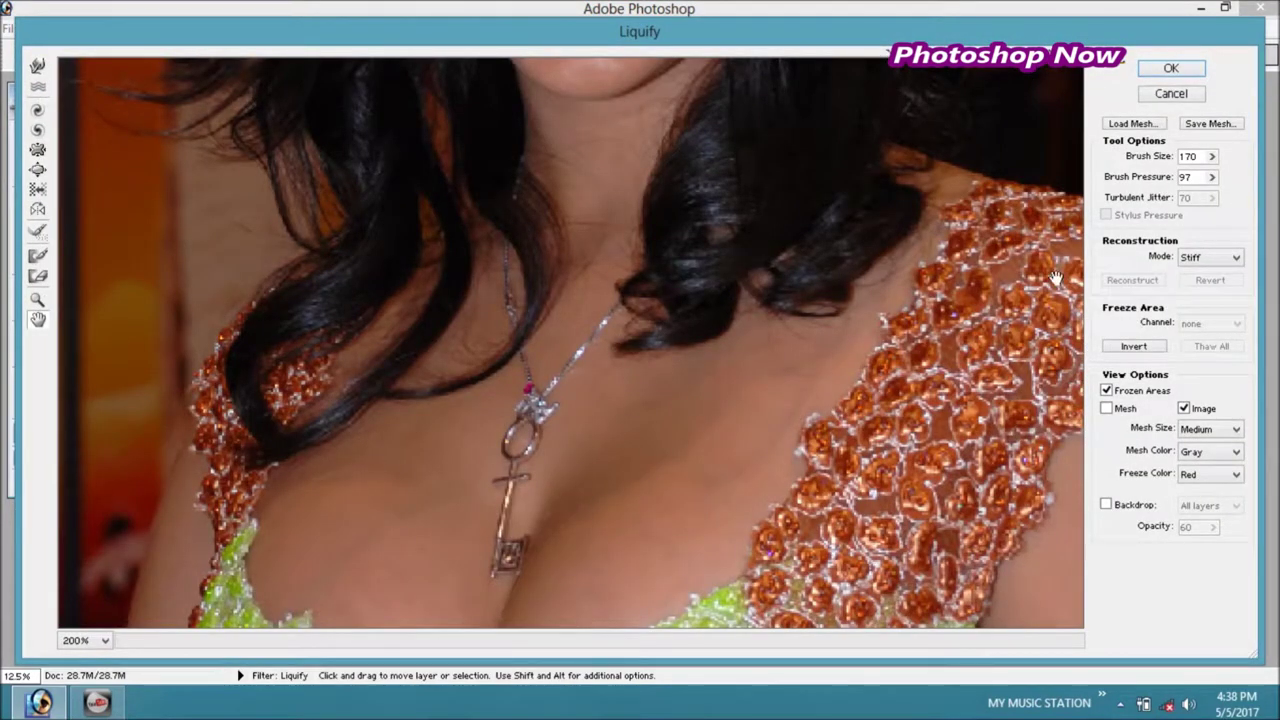
mouse_move(438, 471)
left_mouse_down()
mouse_move(514, 386)
mouse_move(534, 280)
mouse_move(515, 221)
left_mouse_up()
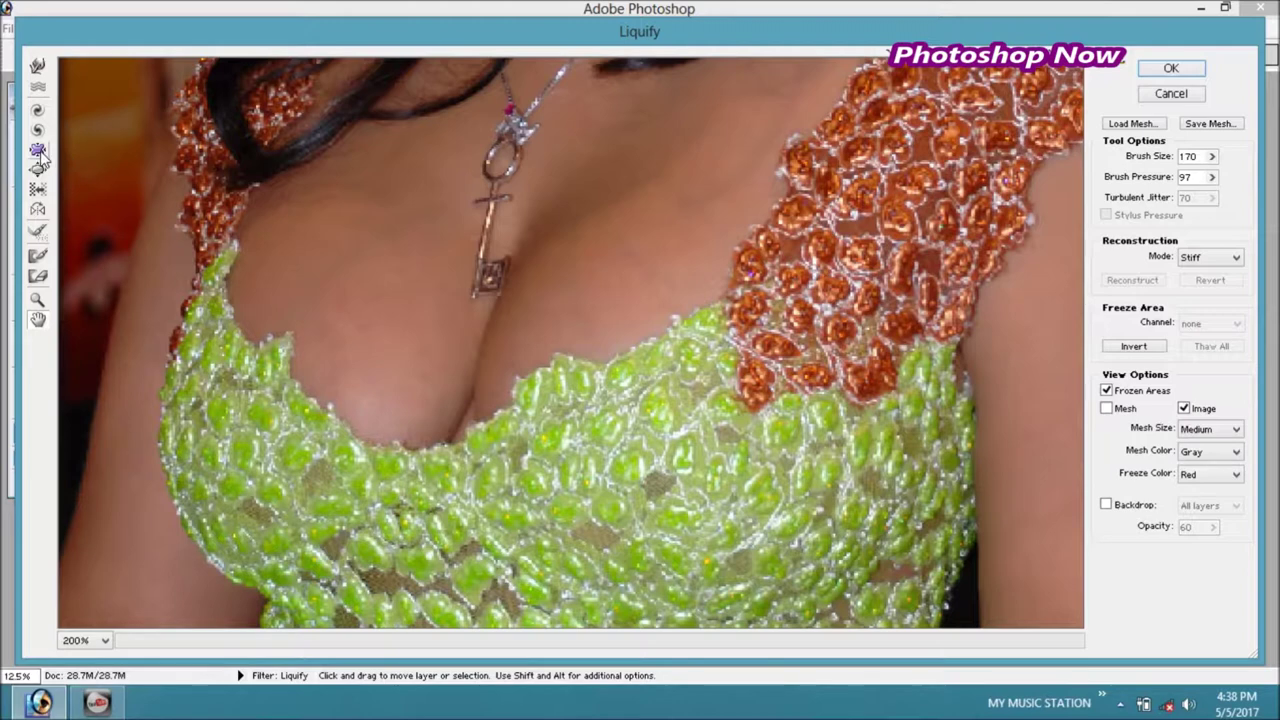
left_click(38, 150)
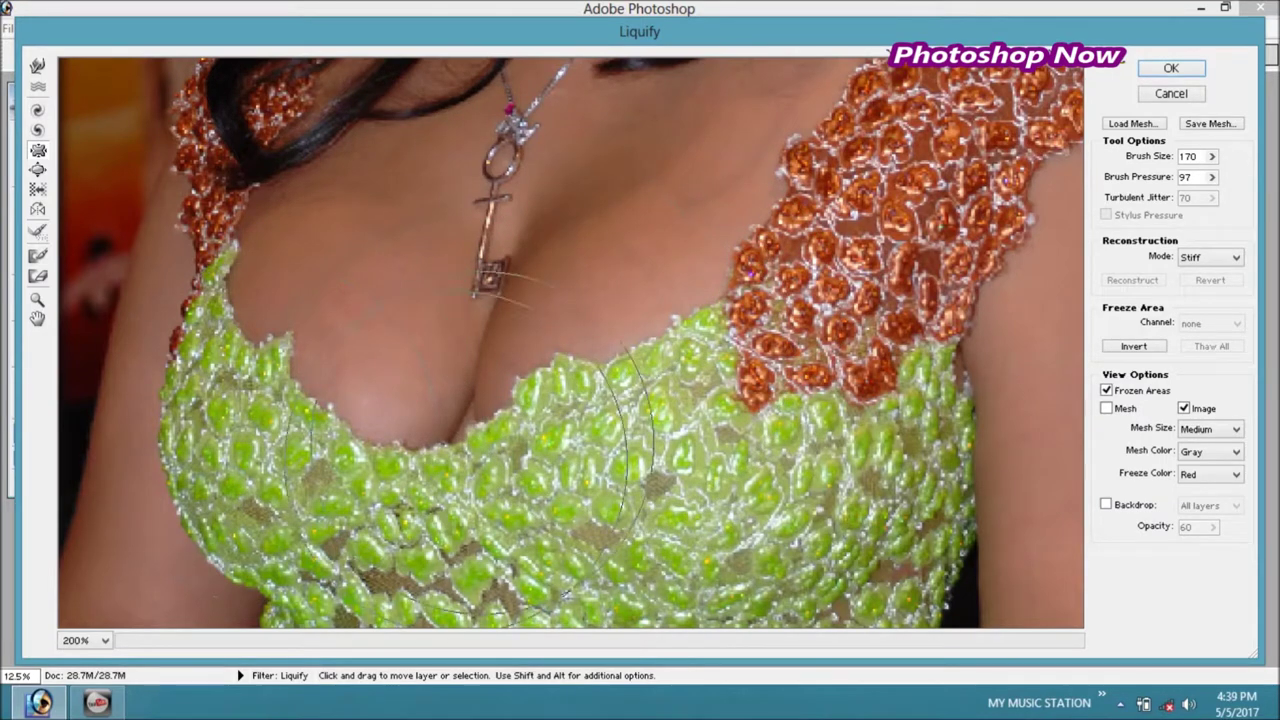
Bloat the chest and green top with several strokes, undoing one, and apply Liquify
left_click(650, 366)
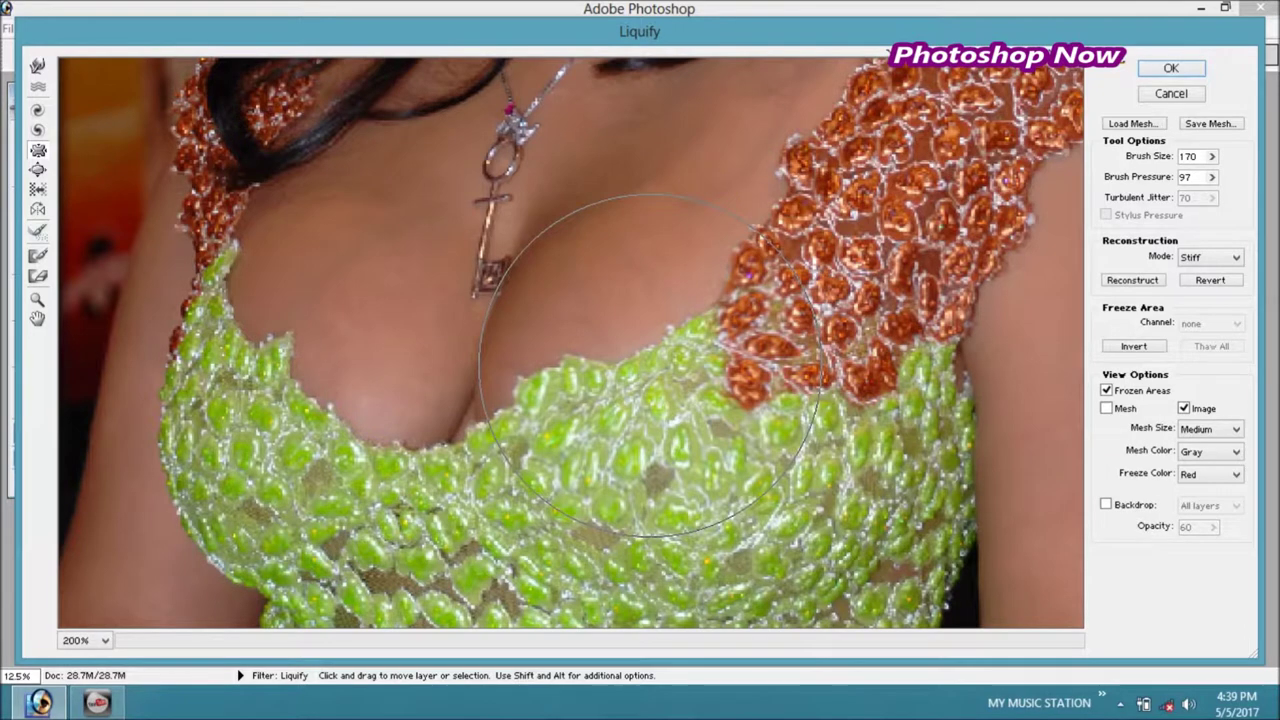
left_click(312, 333)
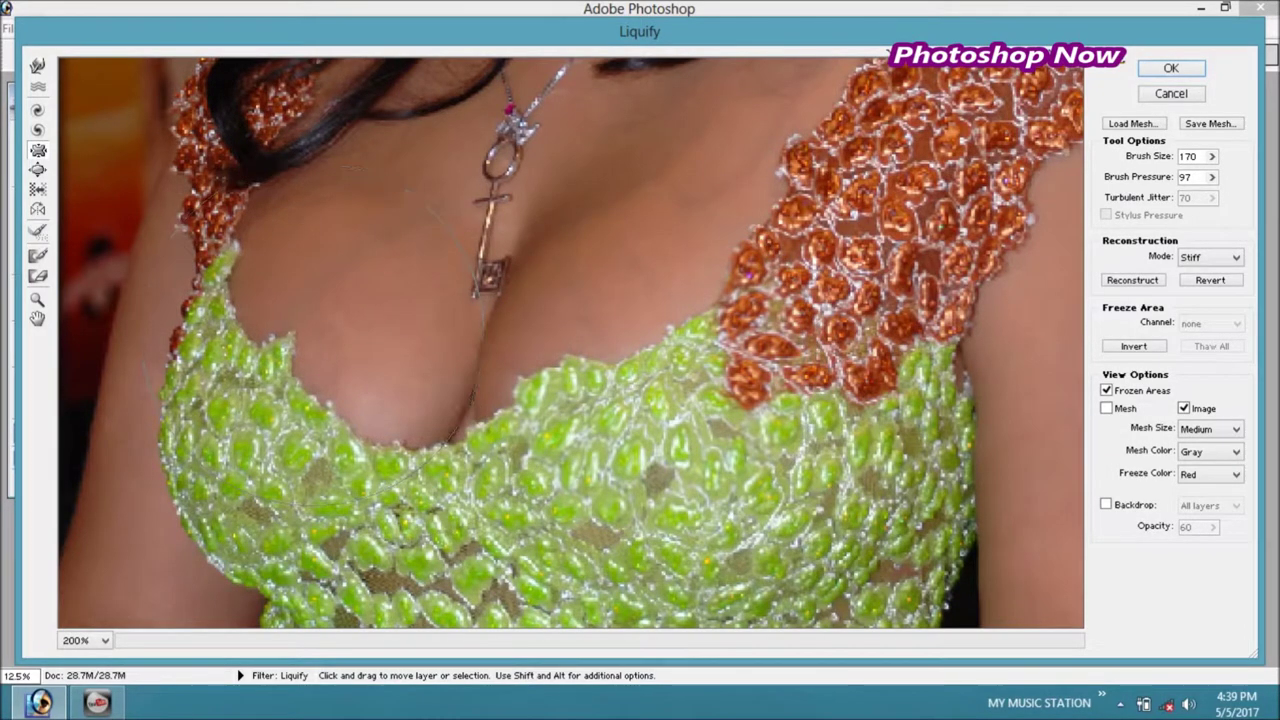
key("ctrl+z")
left_click(670, 290)
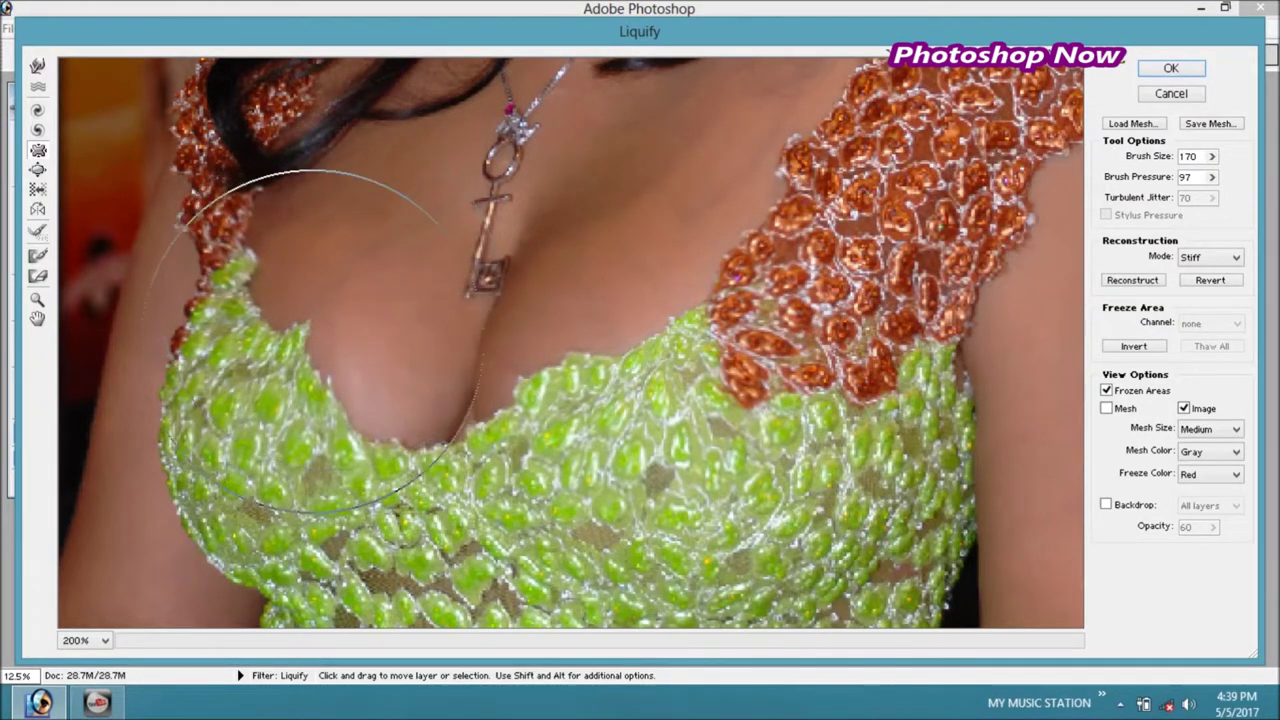
left_click(330, 295)
left_click(575, 410)
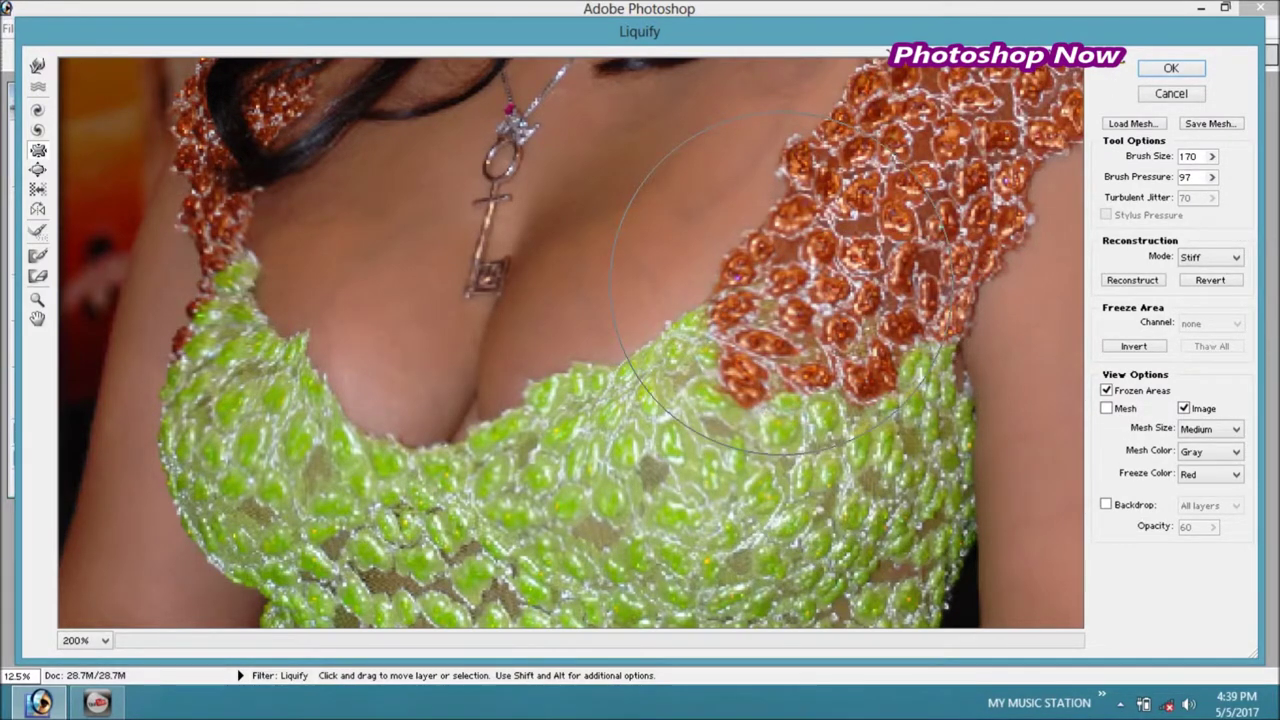
left_click(1174, 76)
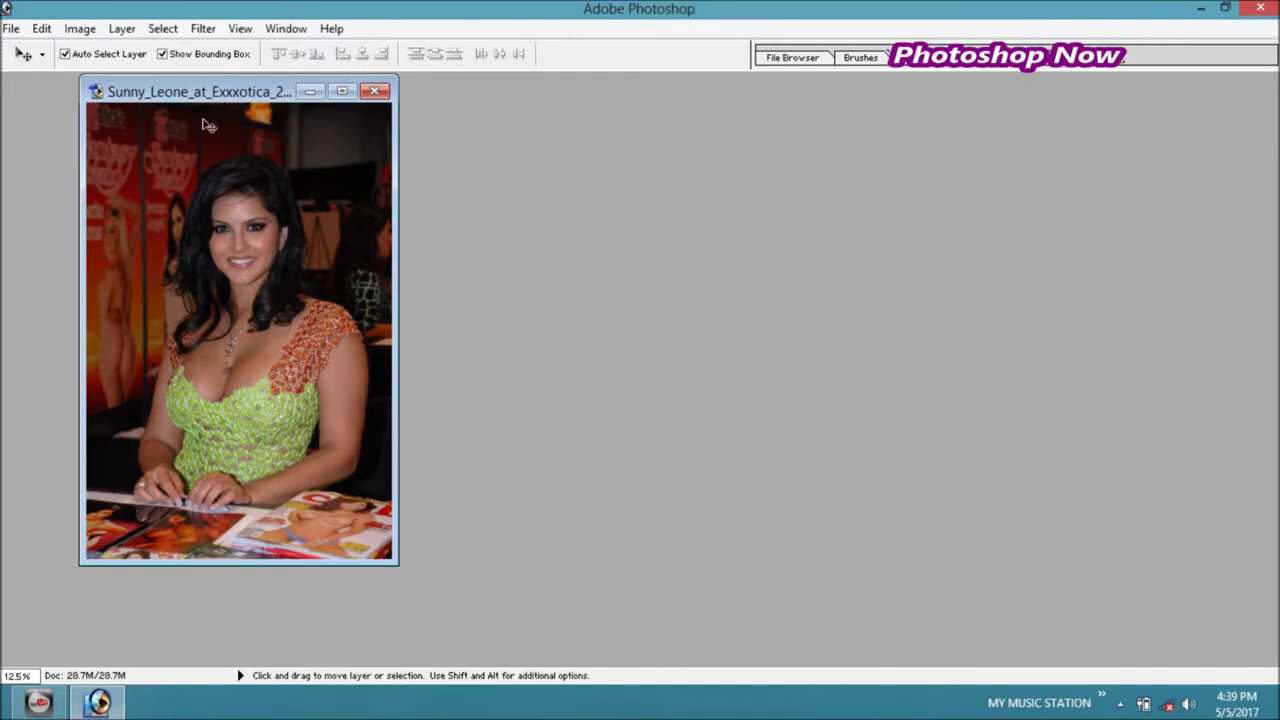
left_click(10, 29)
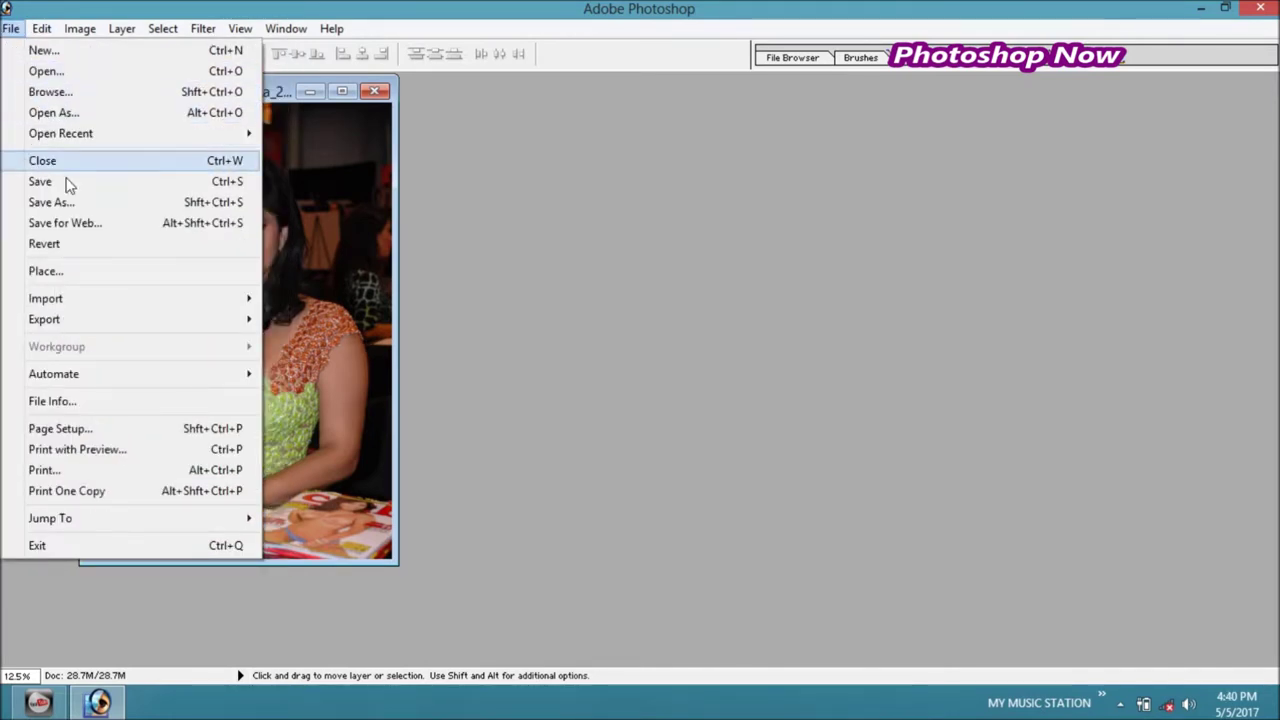
Save the portrait to the Desktop as an adjusted JPEG at Maximum quality 12
left_click(93, 208)
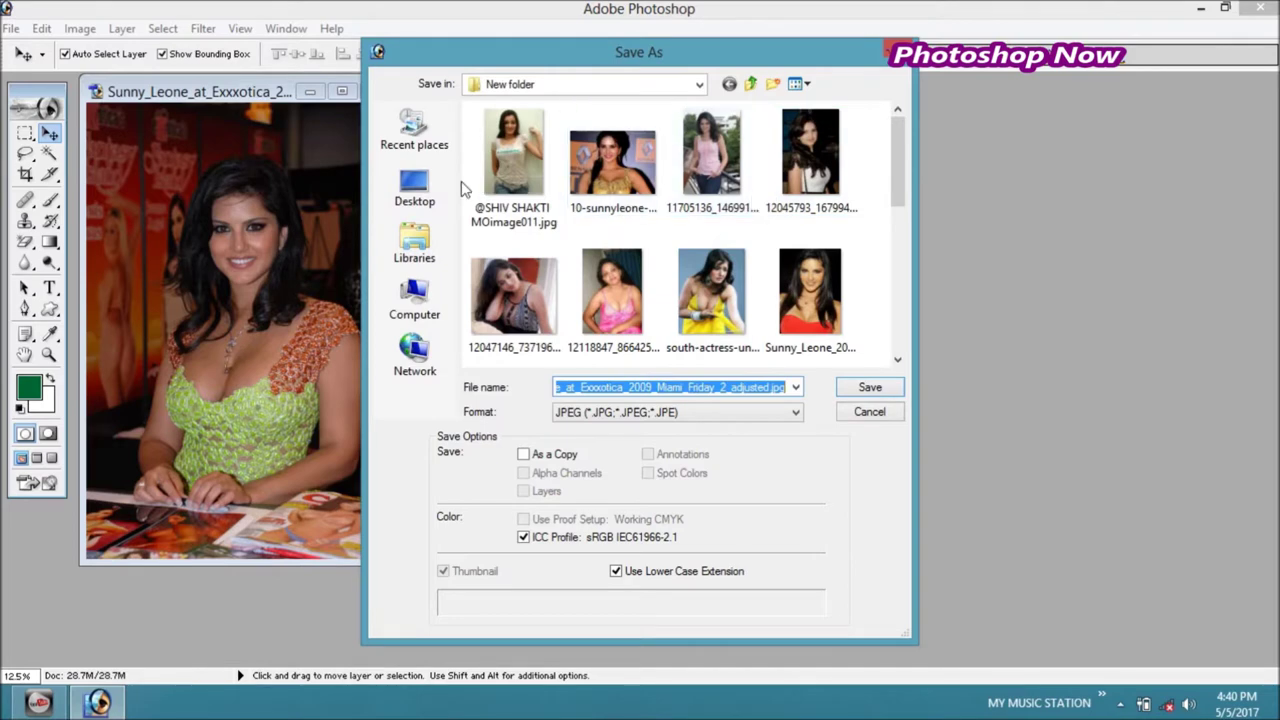
left_click(401, 192)
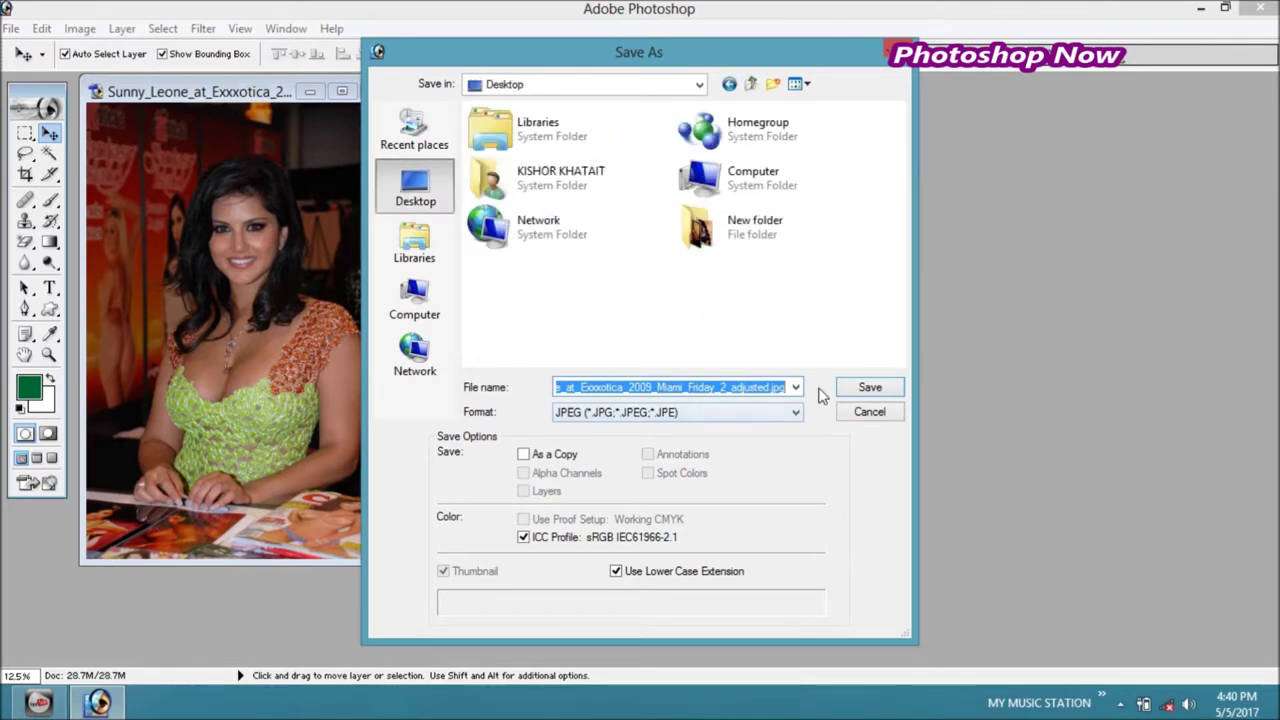
left_click(866, 388)
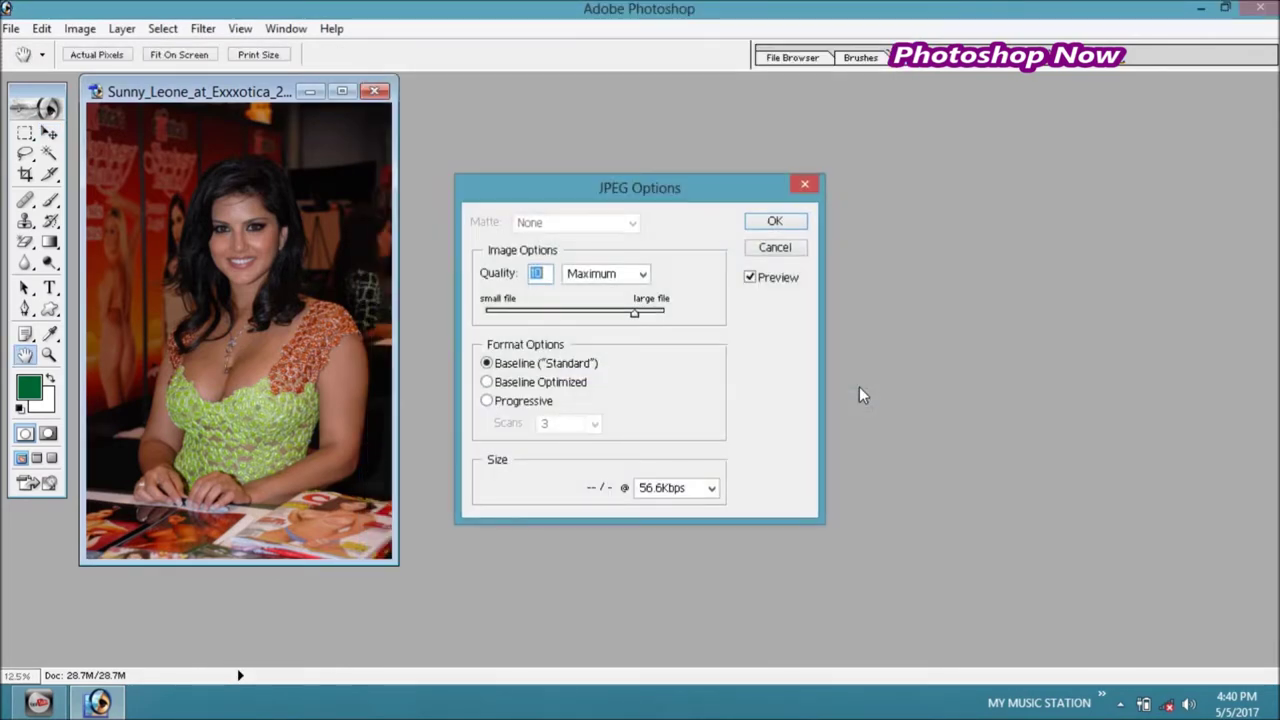
left_click_drag(633, 317, 663, 314)
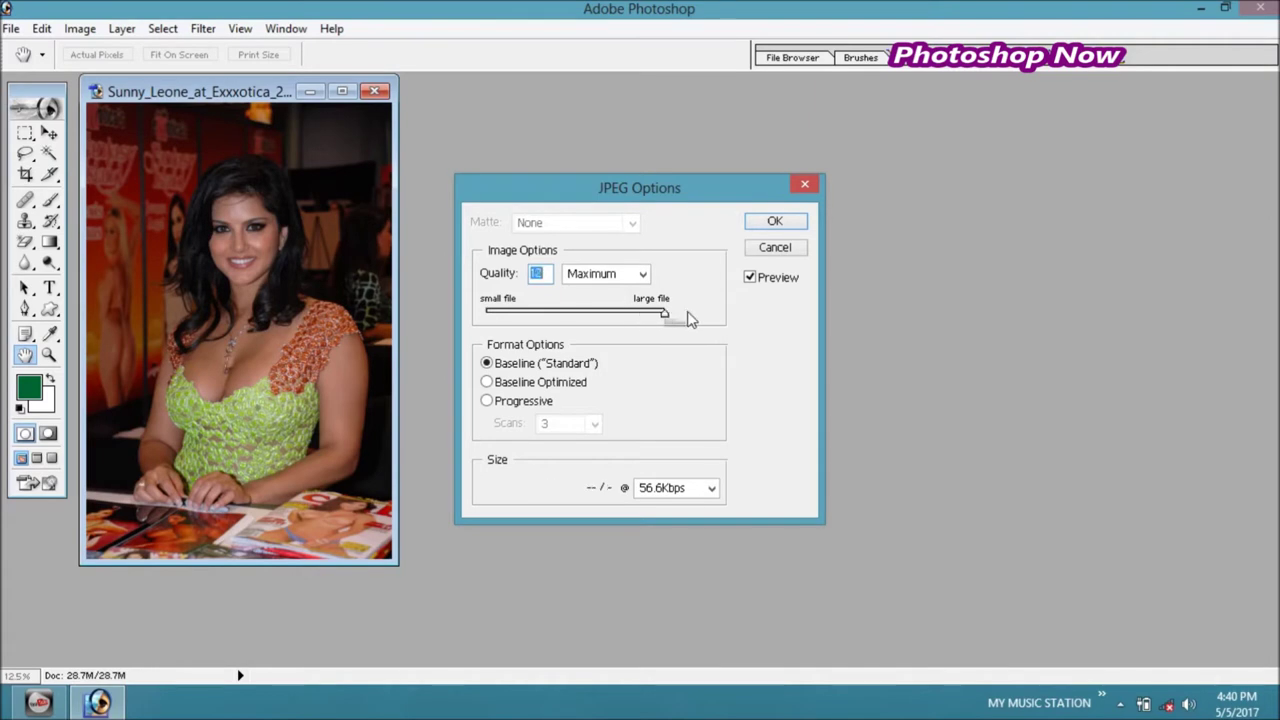
left_click(775, 224)
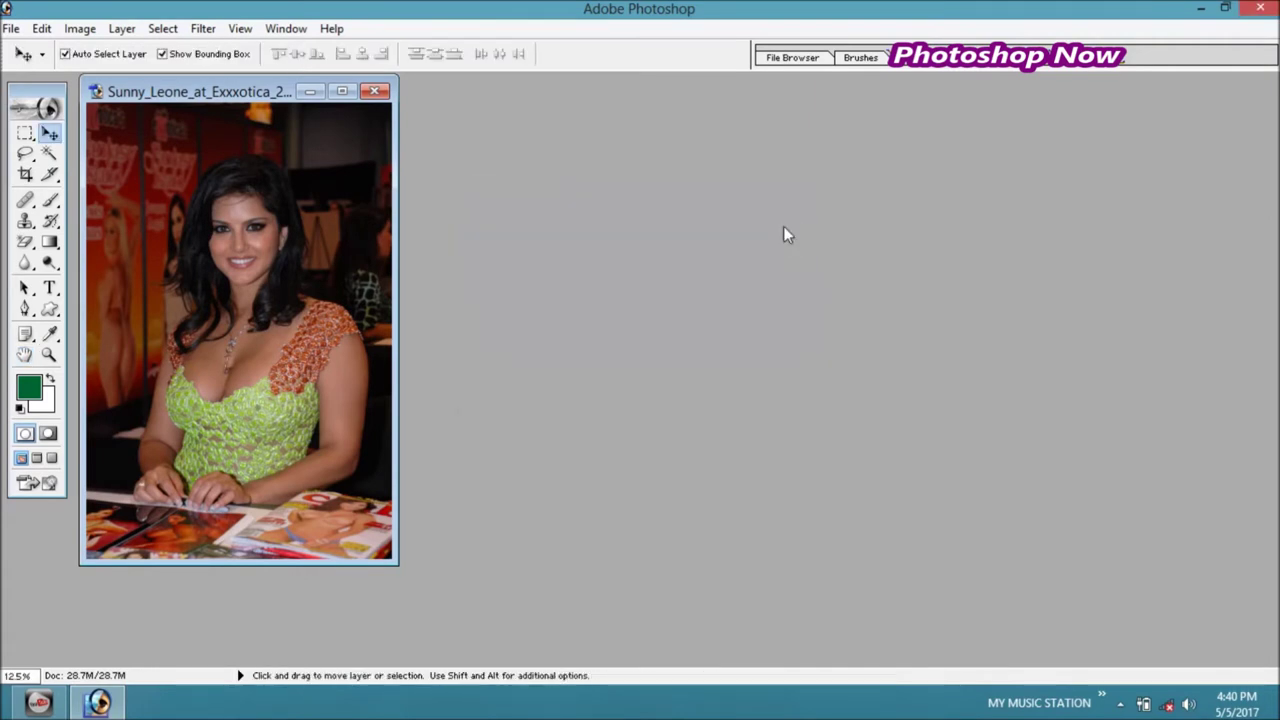
left_click(1200, 9)
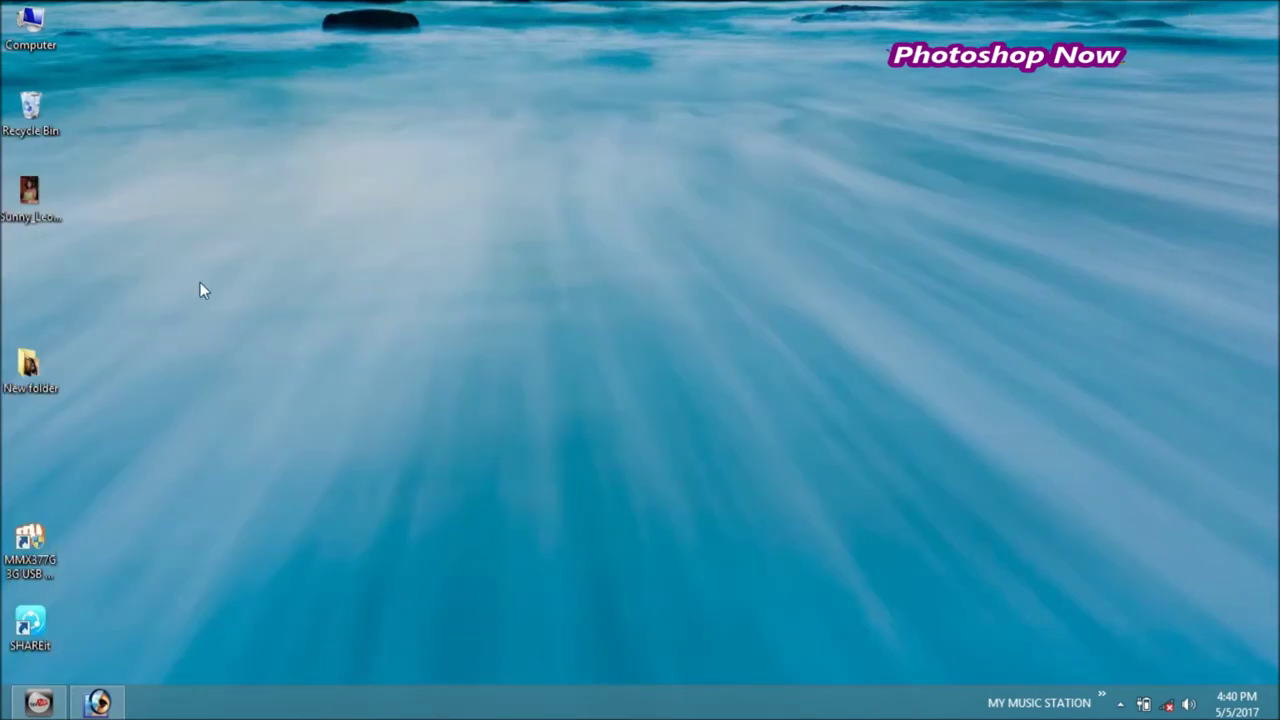
Preview the saved JPEG maximised and zoomed in Photo Gallery, panning to the lower torso
double_click(44, 212)
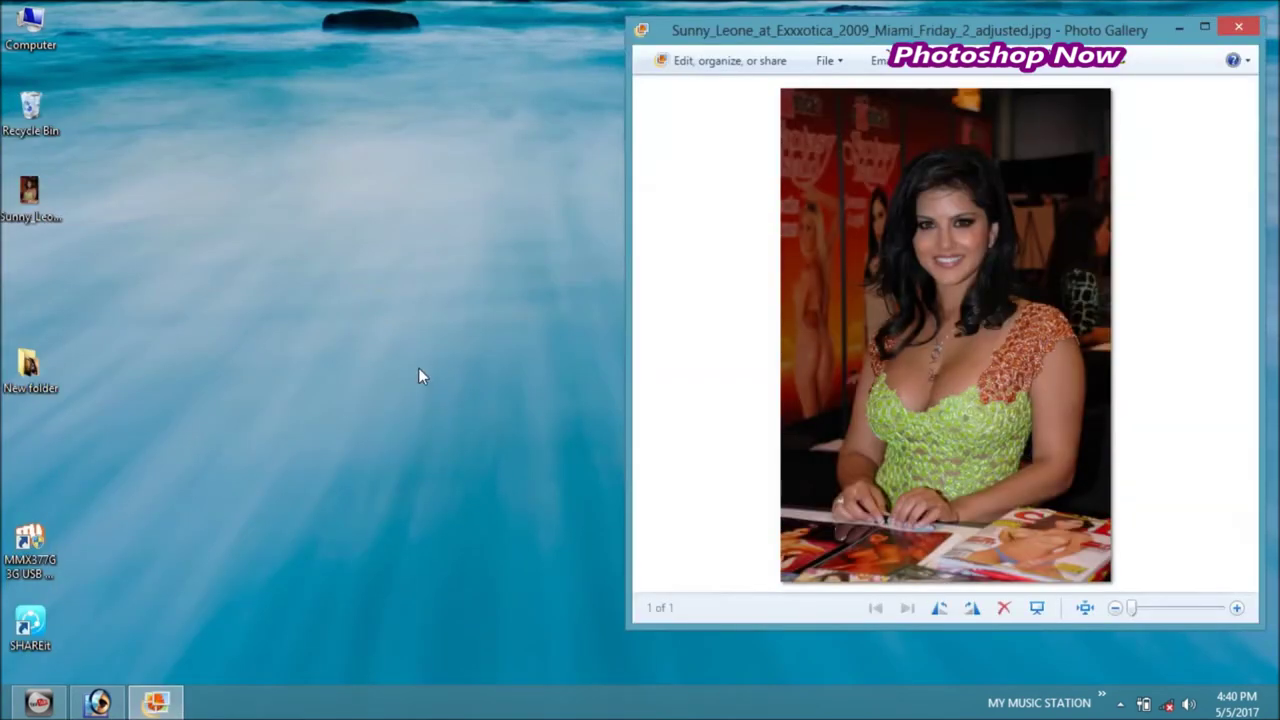
left_click(1205, 27)
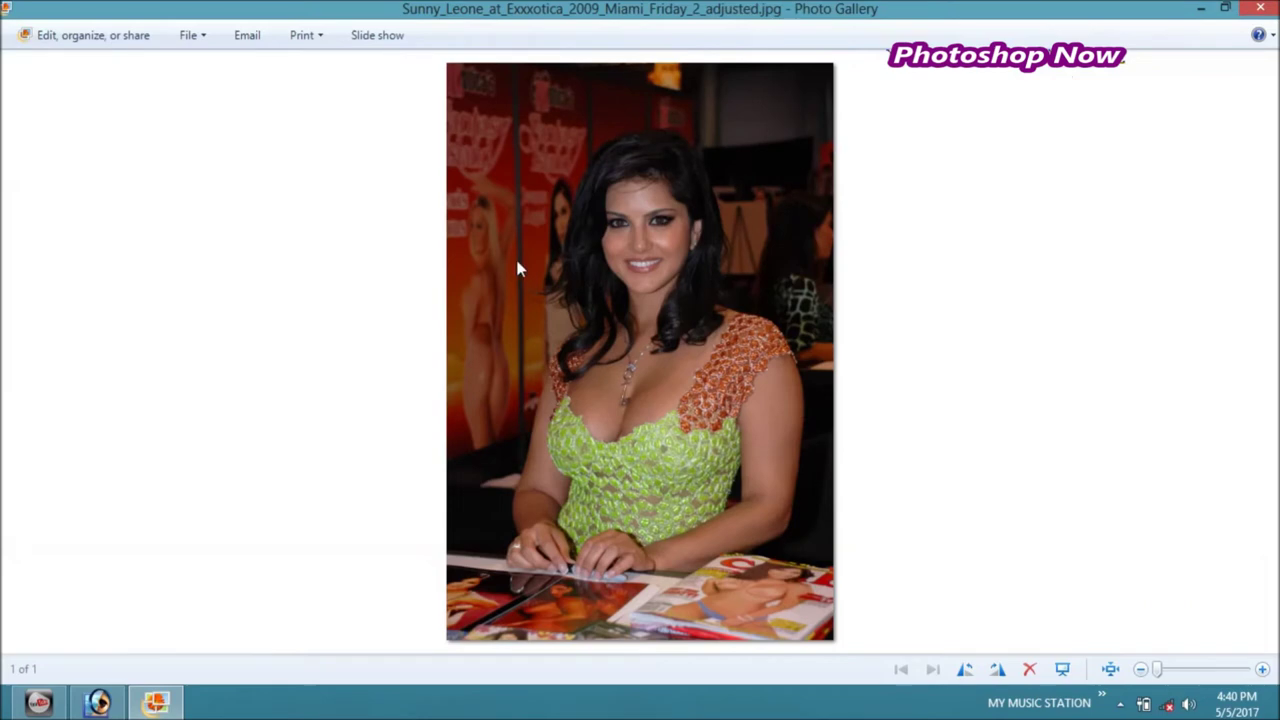
scroll(605, 275, "up", 3)
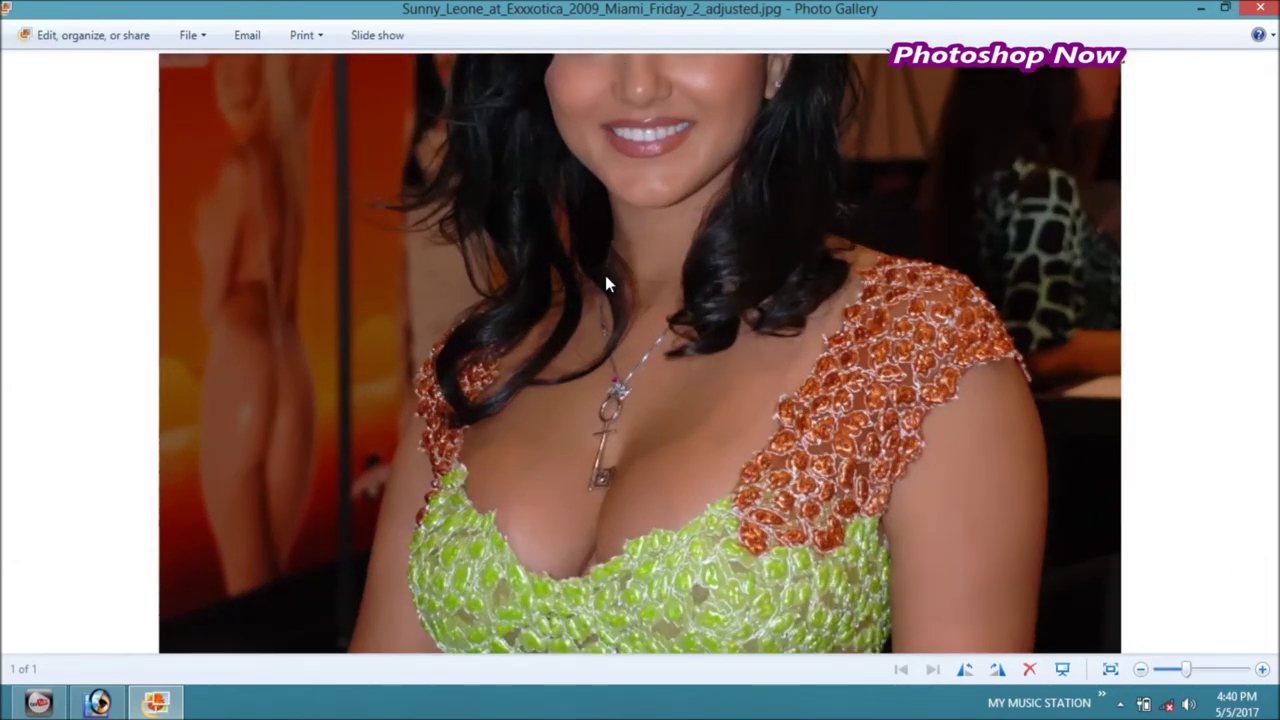
left_click_drag(778, 400, 765, 207)
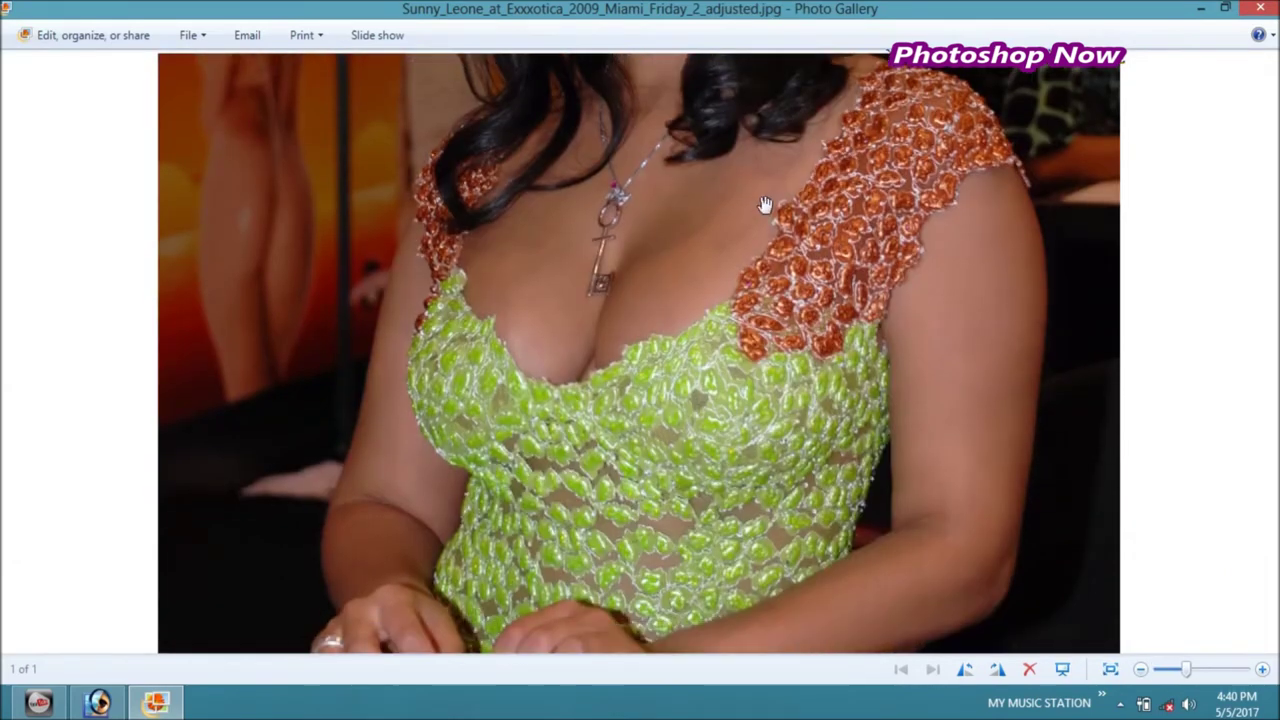
left_click(1199, 10)
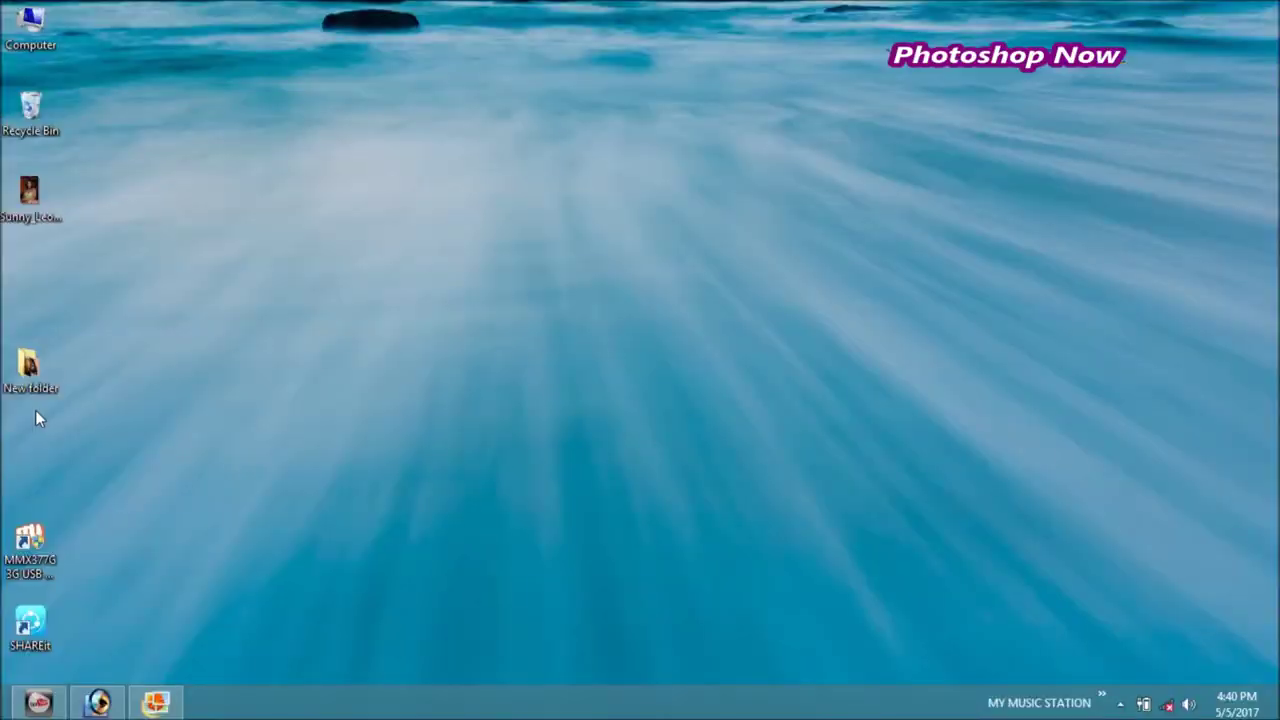
Reopen the adjusted portrait from New folder in Photo Gallery, maximised and zoomed in
double_click(30, 366)
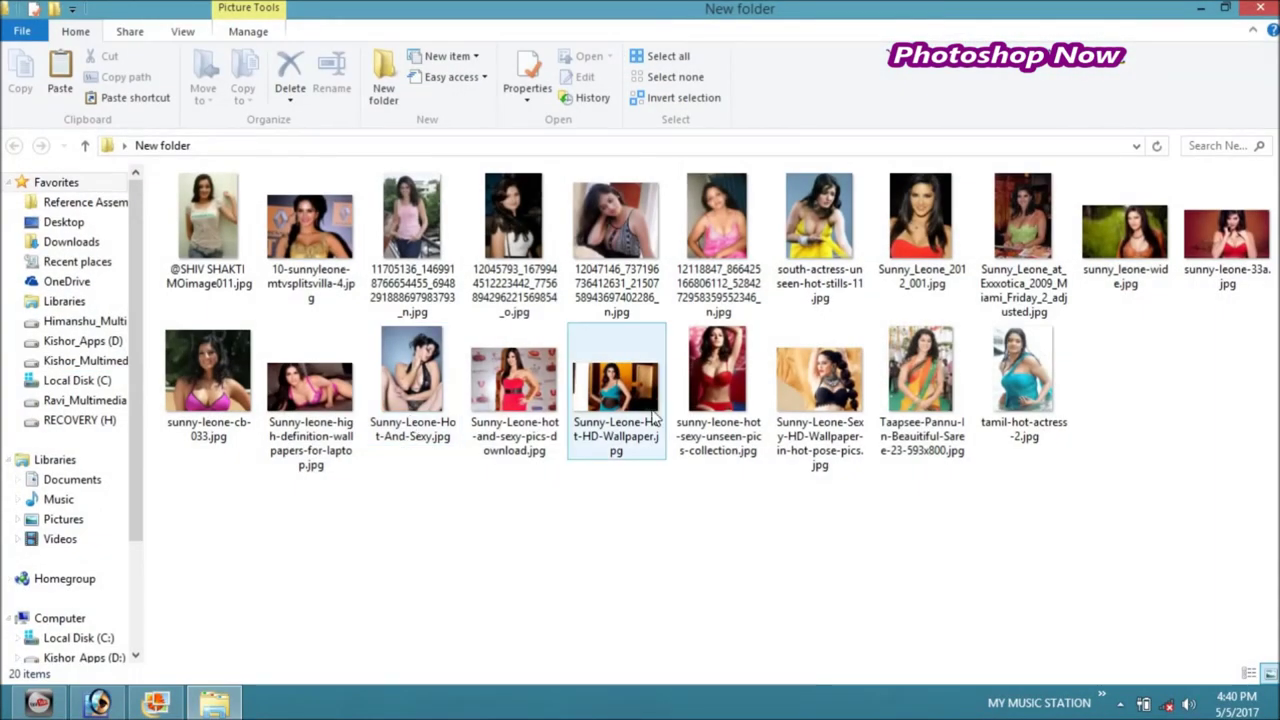
double_click(1010, 268)
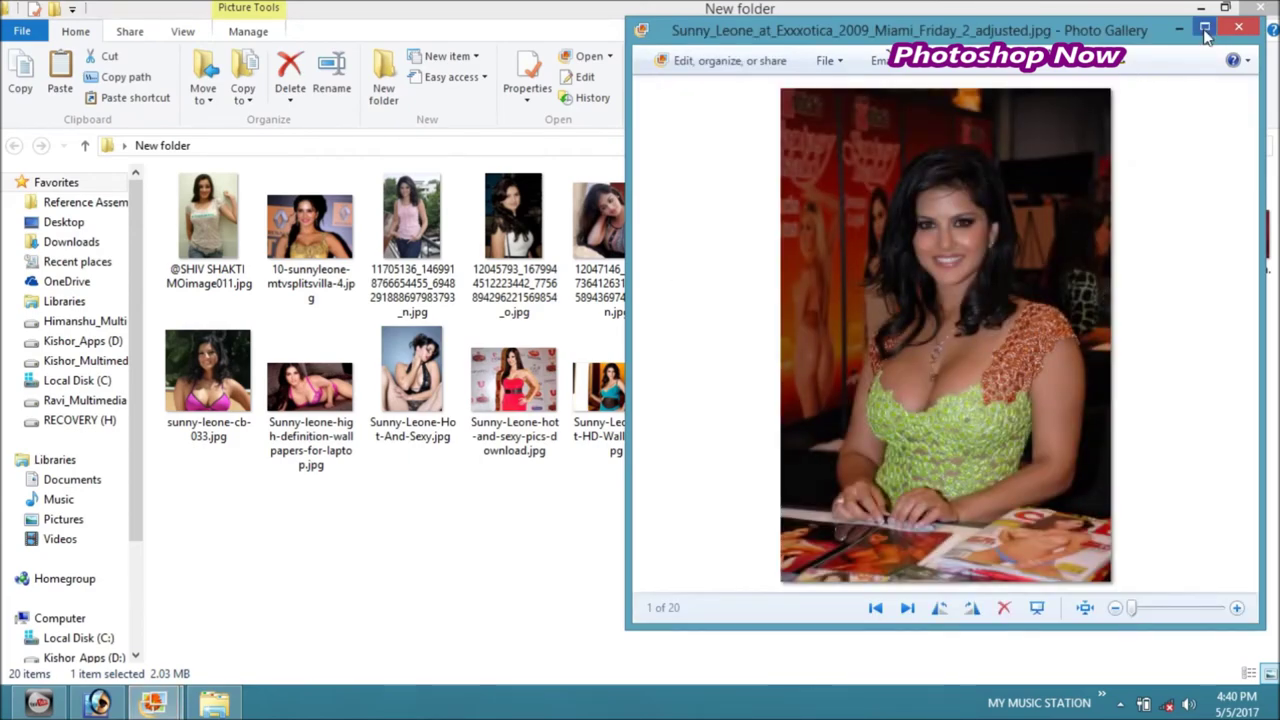
left_click(1206, 30)
scroll(612, 336, "up", 1)
scroll(612, 336, "up", 2)
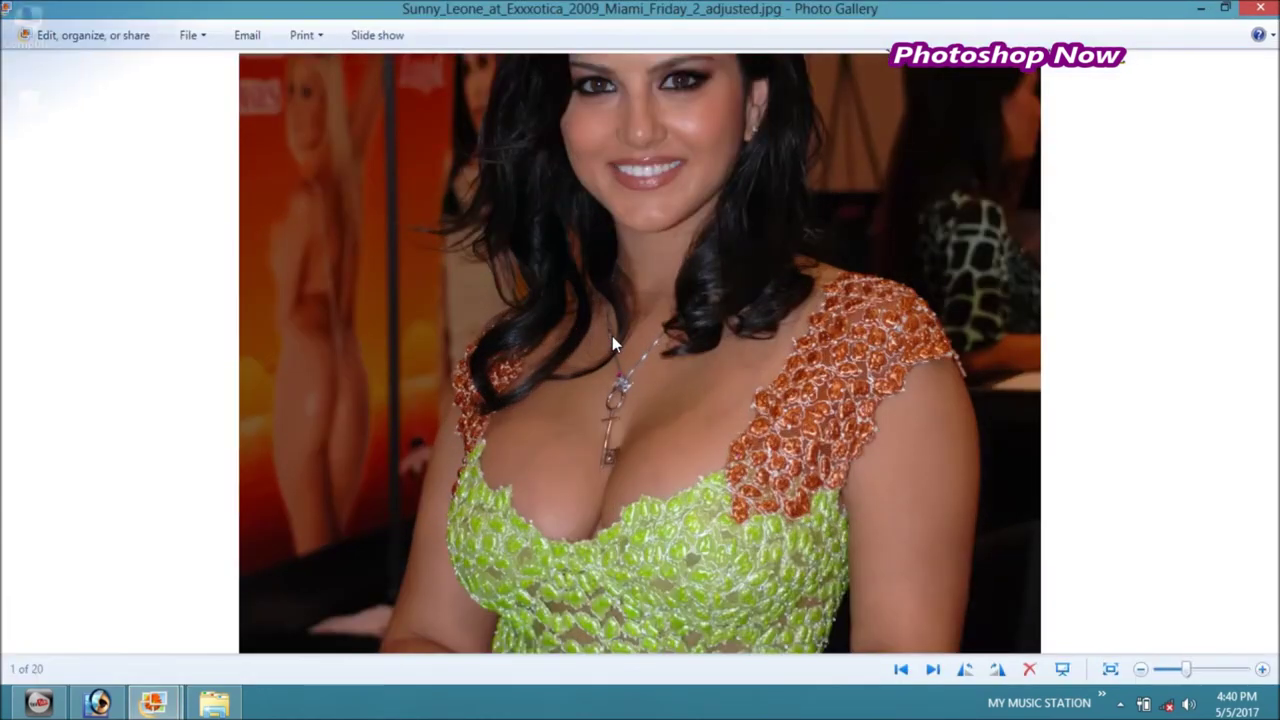
scroll(612, 336, "up", 2)
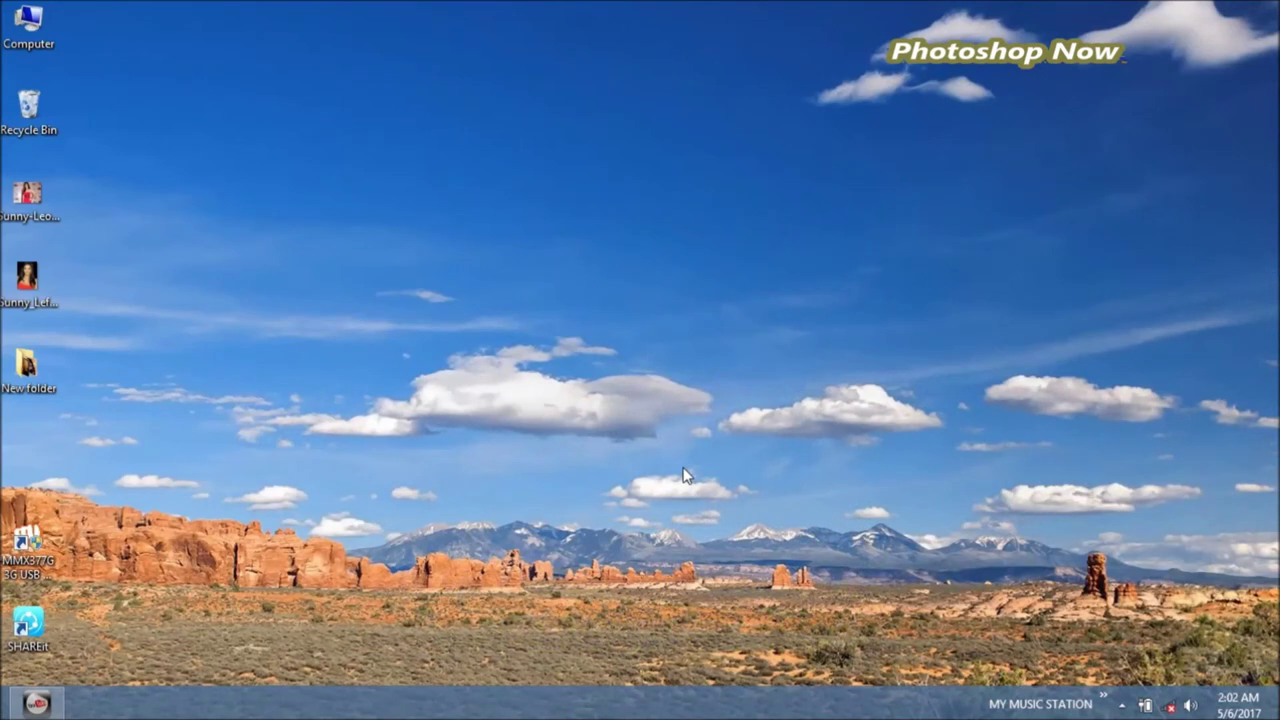